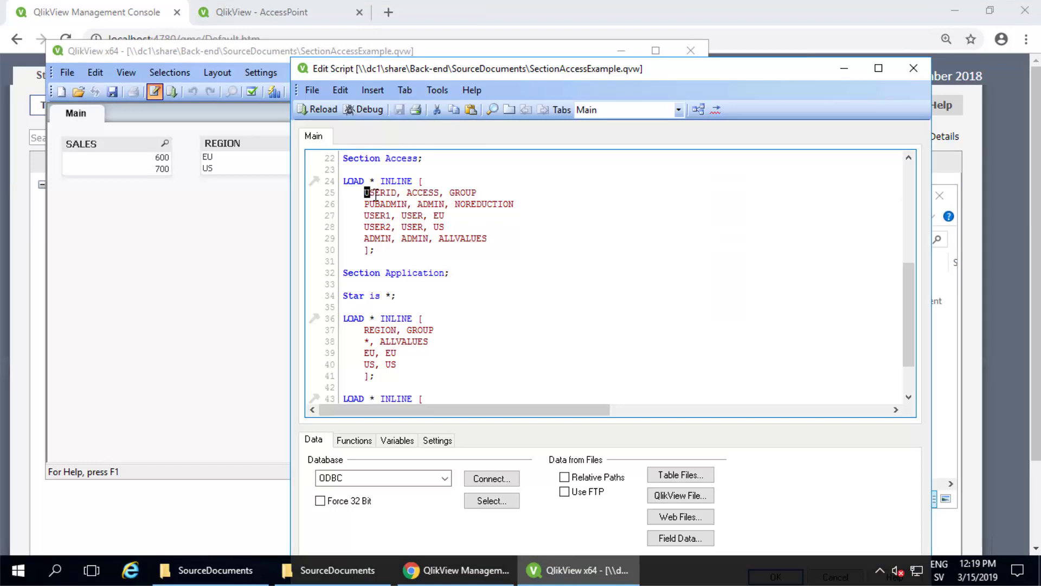
Review the USERID field in the section access table and close the script editor
drag(364, 193, 478, 193)
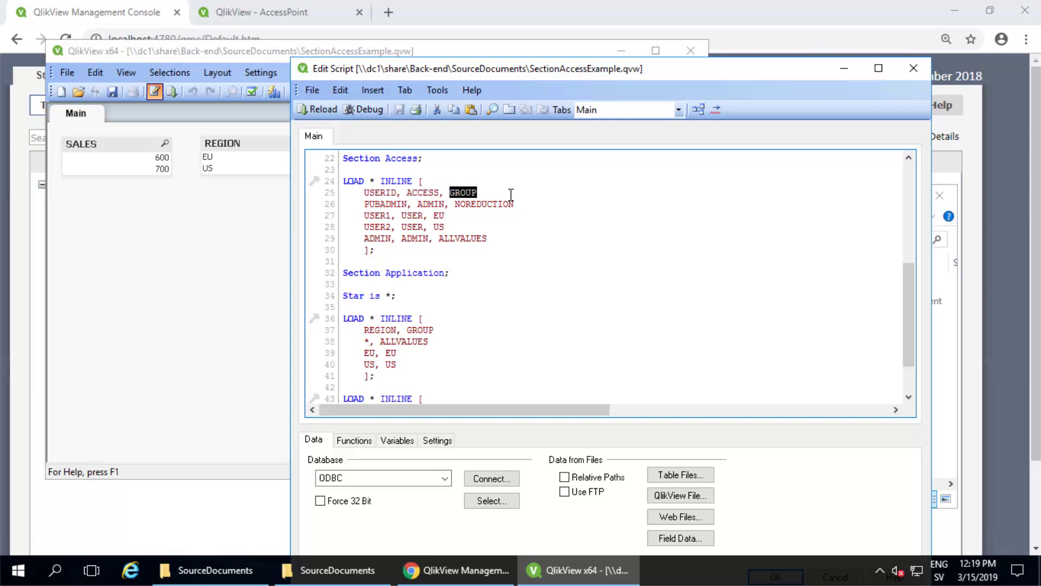
scroll(687, 247, down, 2)
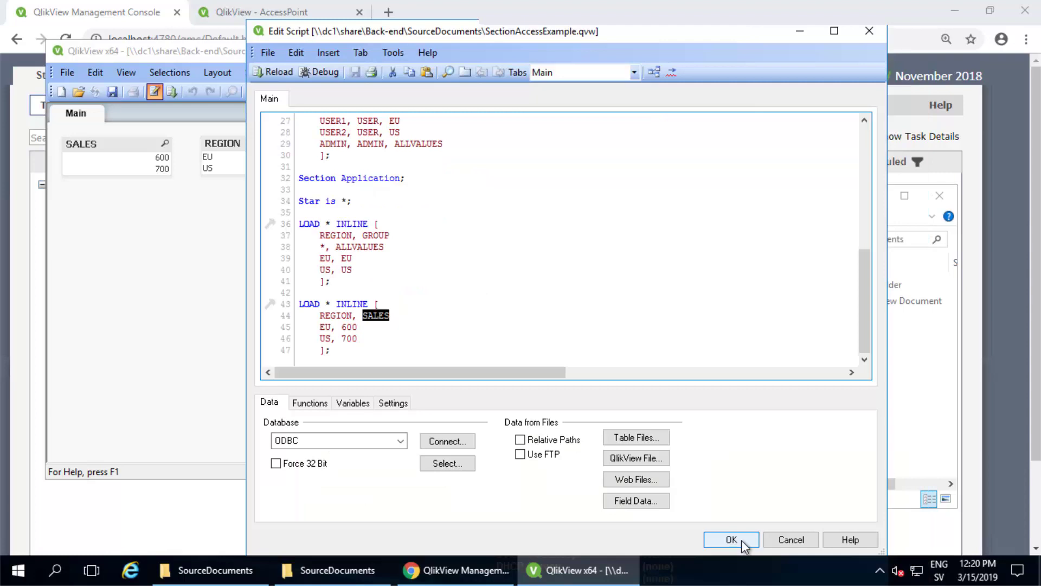
click(741, 539)
Reopen SectionAccessExample.qvw as the EU user, then as the US user, comparing their reduced data
click(692, 50)
click(628, 301)
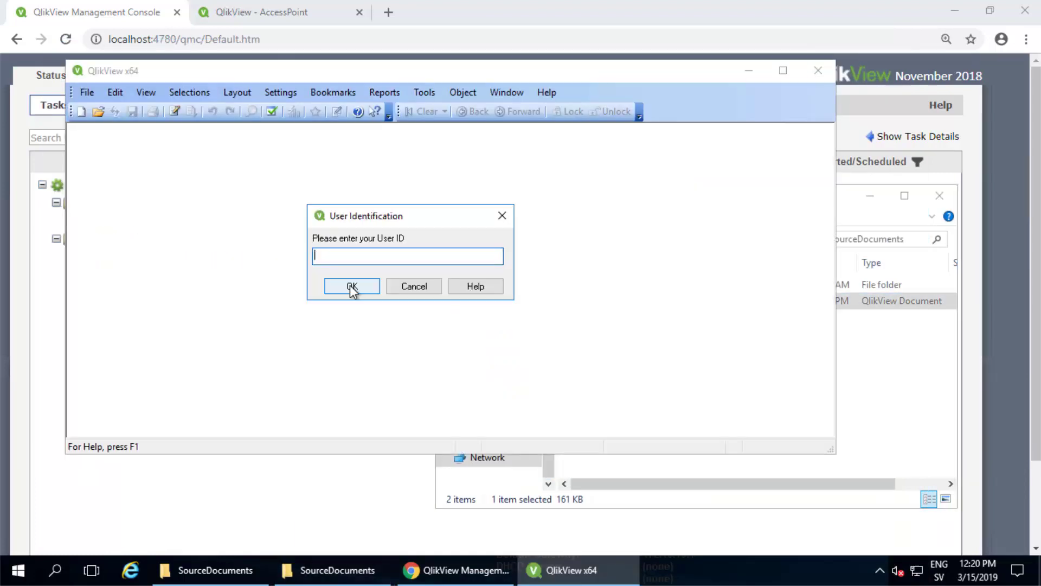
text(User1)
click(351, 285)
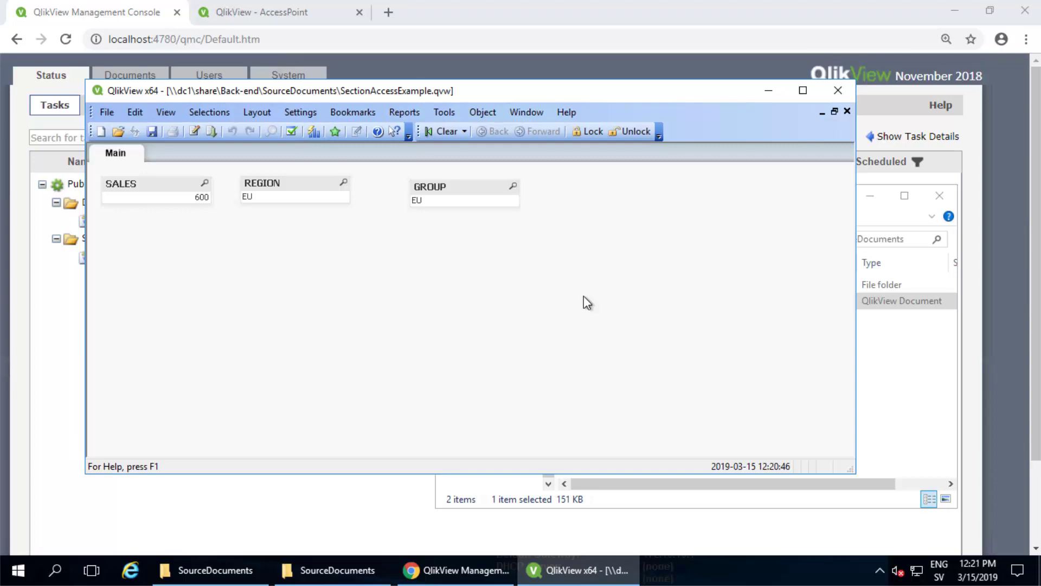
click(847, 112)
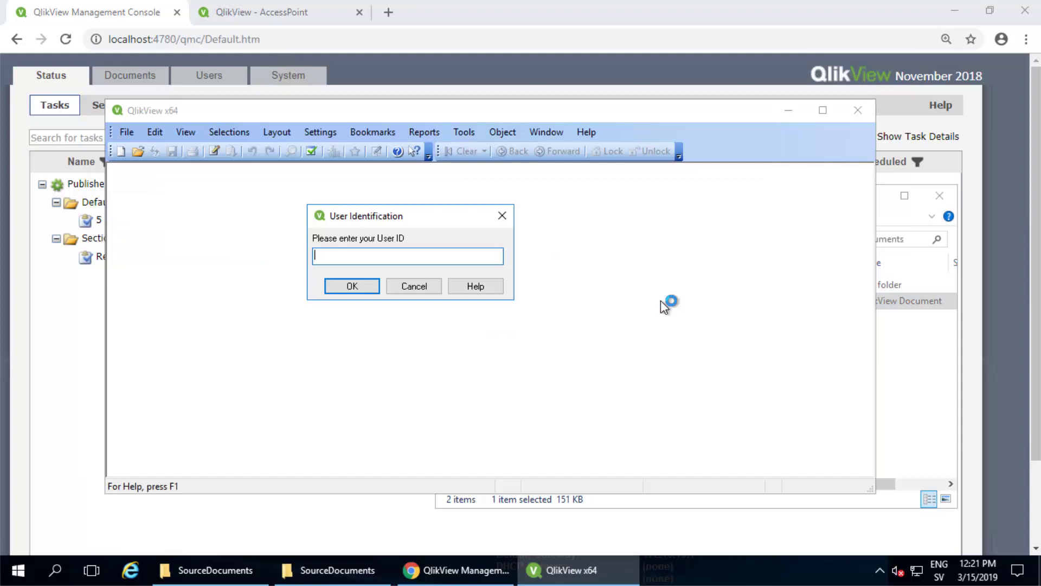
text(user2)
key(Return)
key(Return)
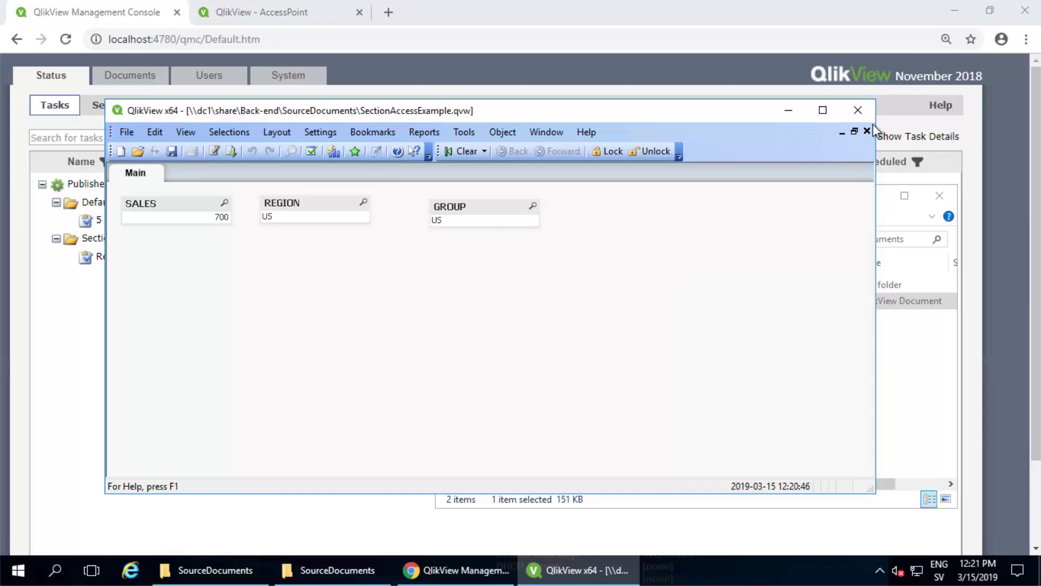
Reopen the document as admin, showing EU and US regions with sales 600 and 700
click(865, 111)
double_click(661, 301)
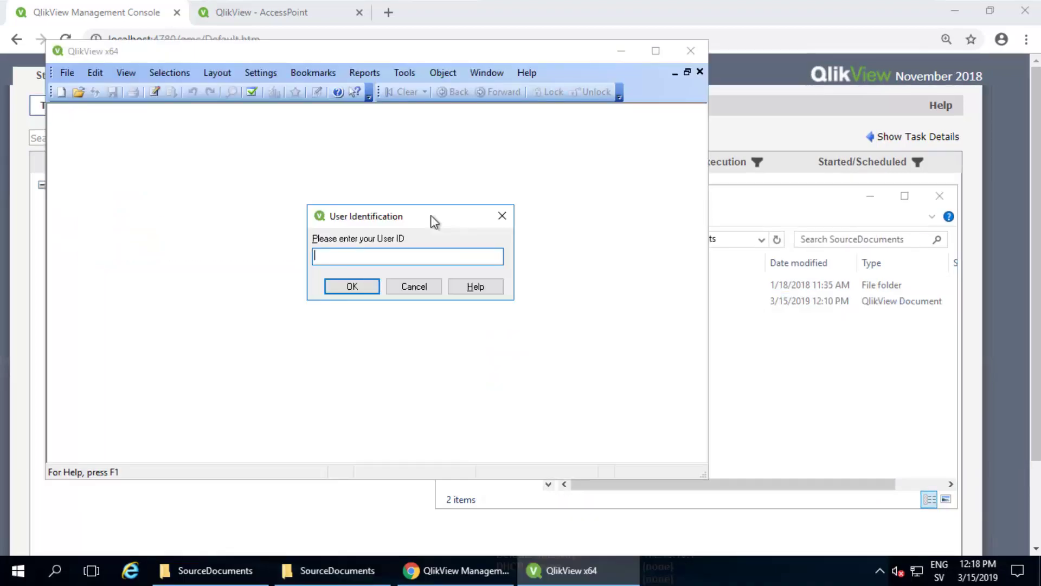
text(Admin)
key(Return)
key(Return)
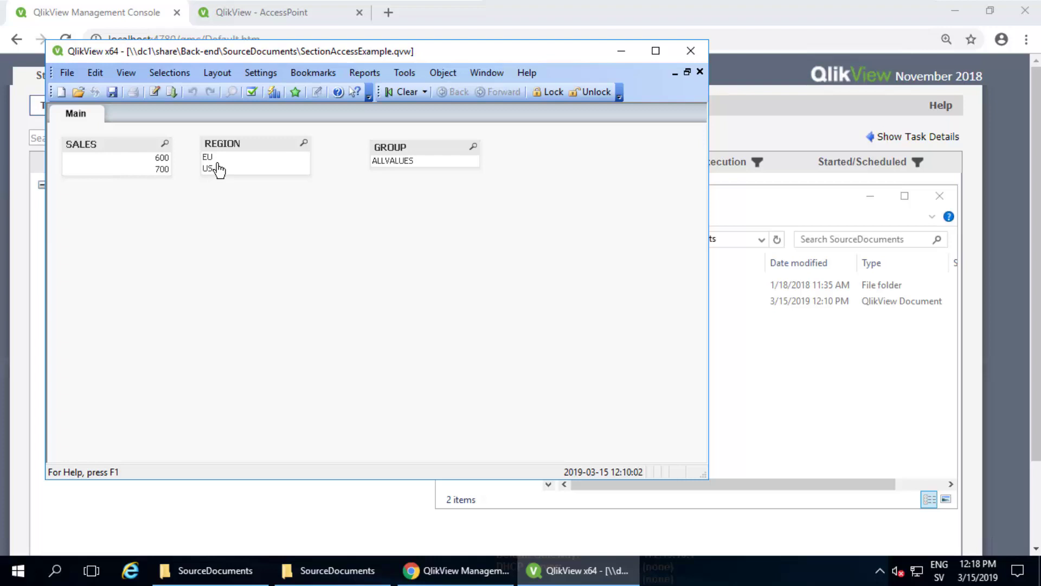
Reopen the load script, highlight the USERID field in the access table and scroll to the end
click(154, 91)
drag(365, 192, 511, 194)
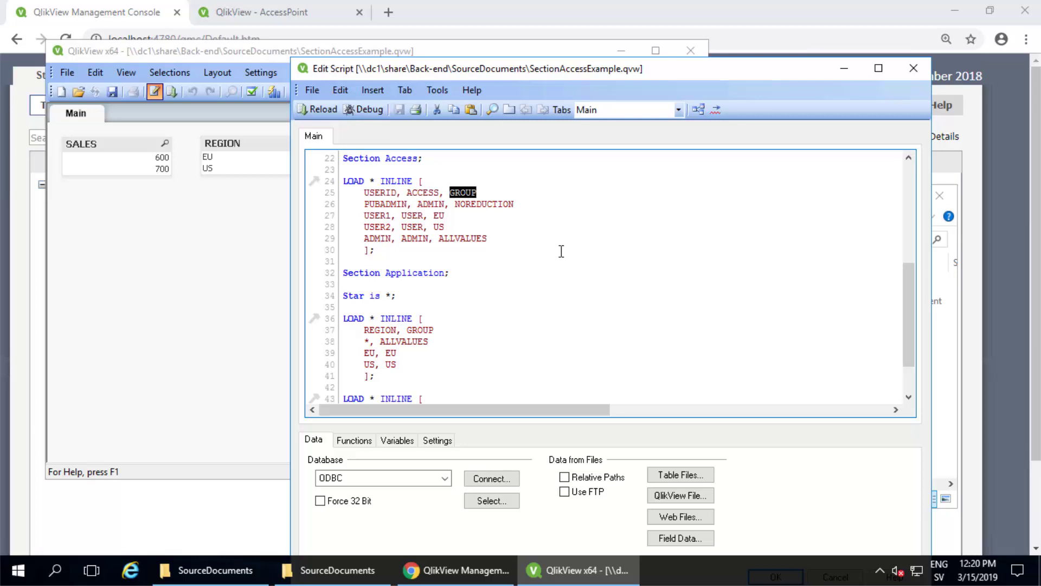
scroll(687, 245, down, 2)
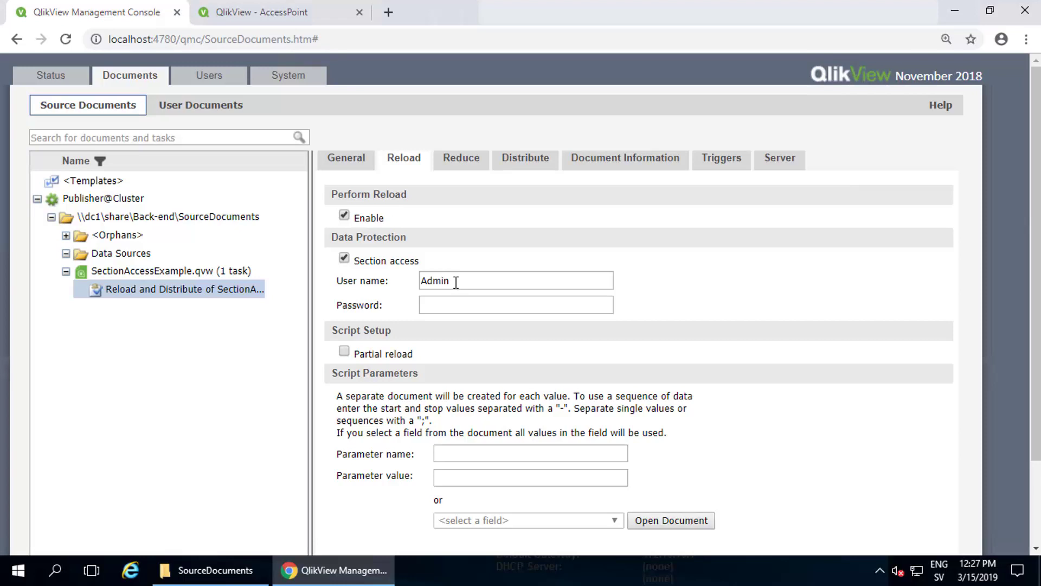
Set the task's distribution mount to User Documents and review its Triggers settings
double_click(455, 282)
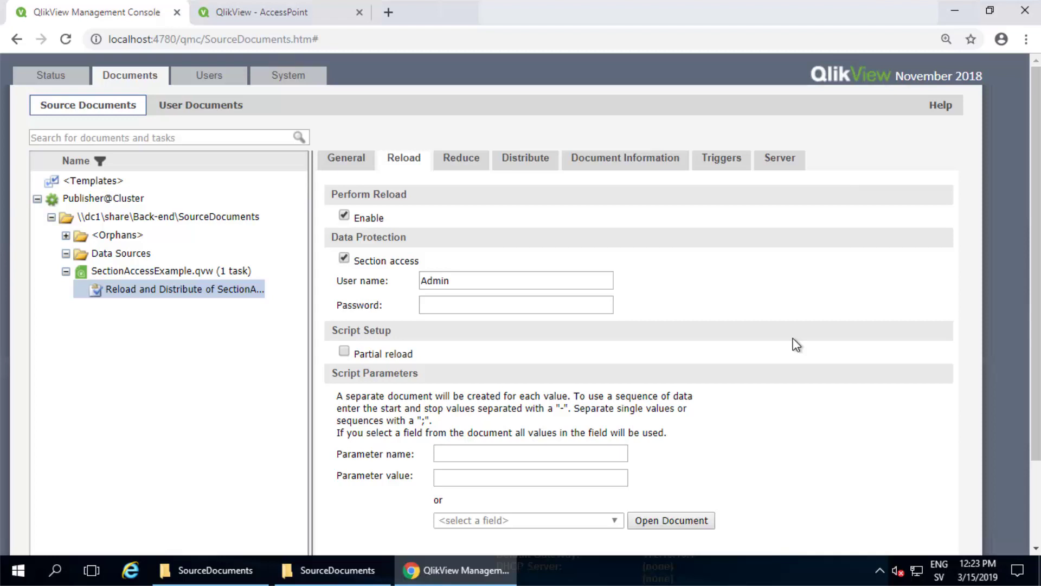
click(523, 164)
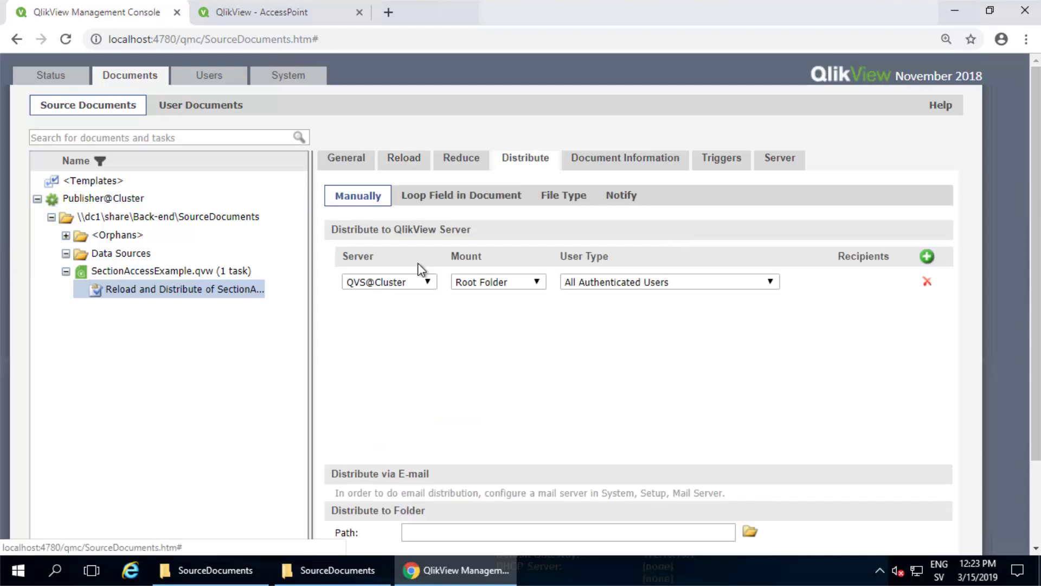
click(511, 281)
click(515, 309)
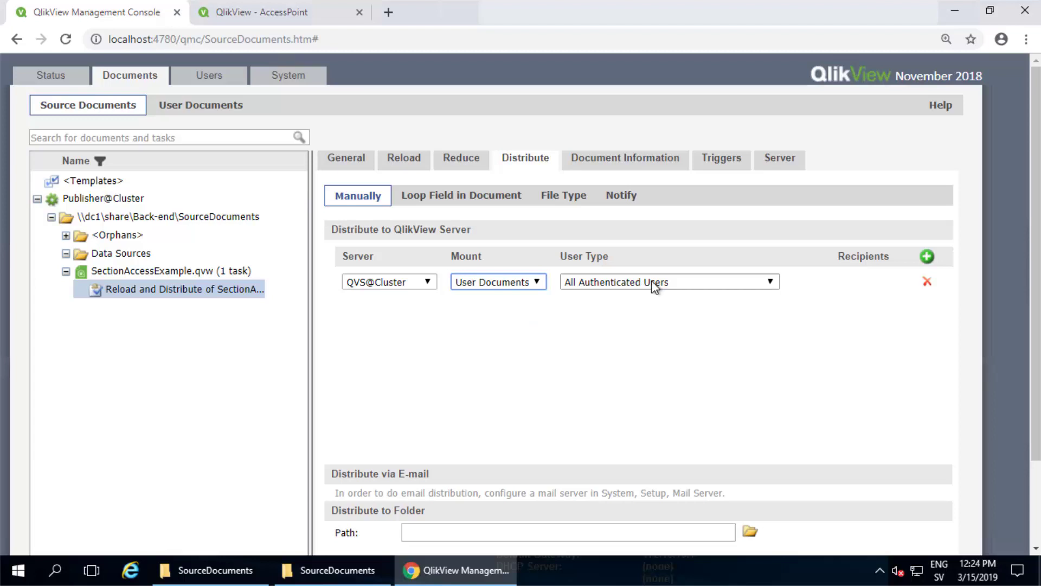
click(722, 159)
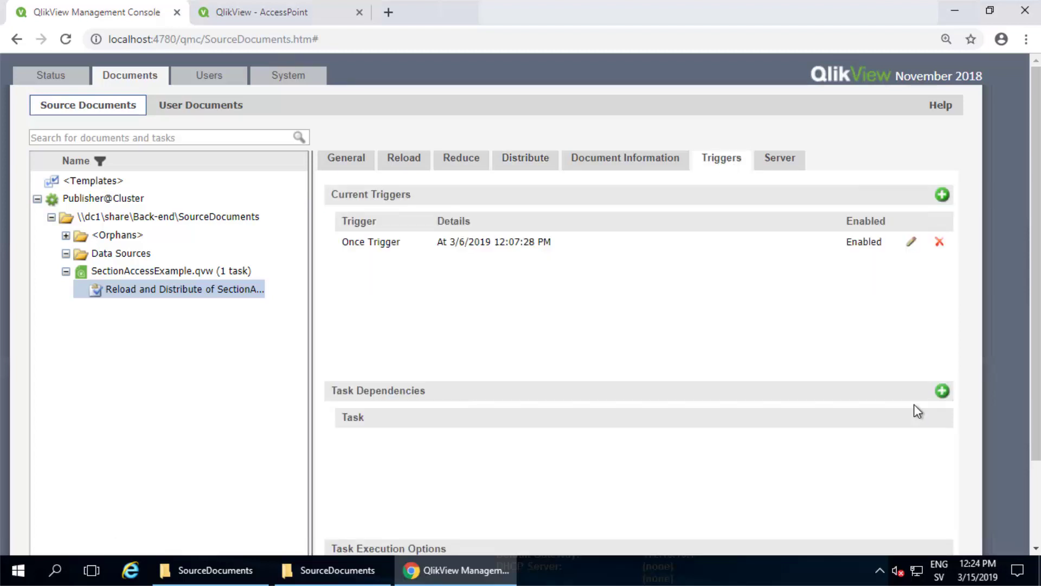
scroll(889, 417, down, 2)
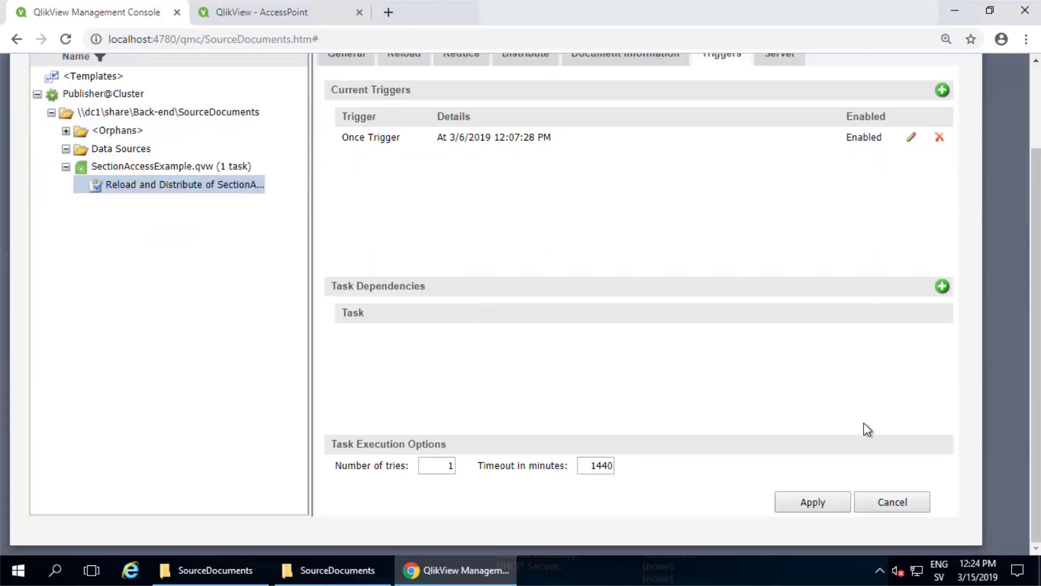
Run the SectionAccessExample.qvw reload and distribute task
right_click(227, 185)
click(271, 297)
scroll(273, 274, up, 2)
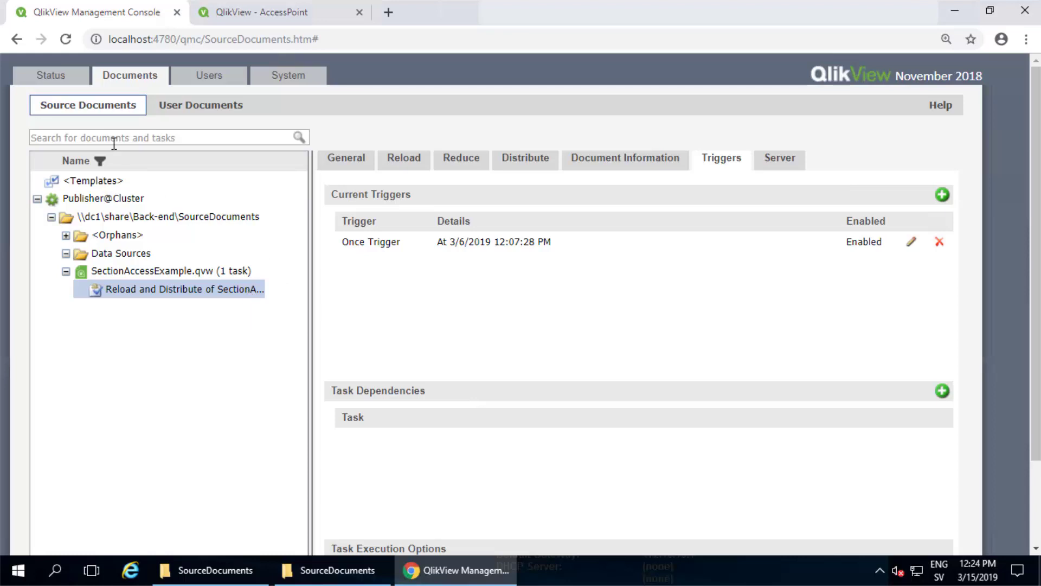
Open SectionAccessExample.qvw in AccessPoint and log in with the EU user's ID
click(255, 19)
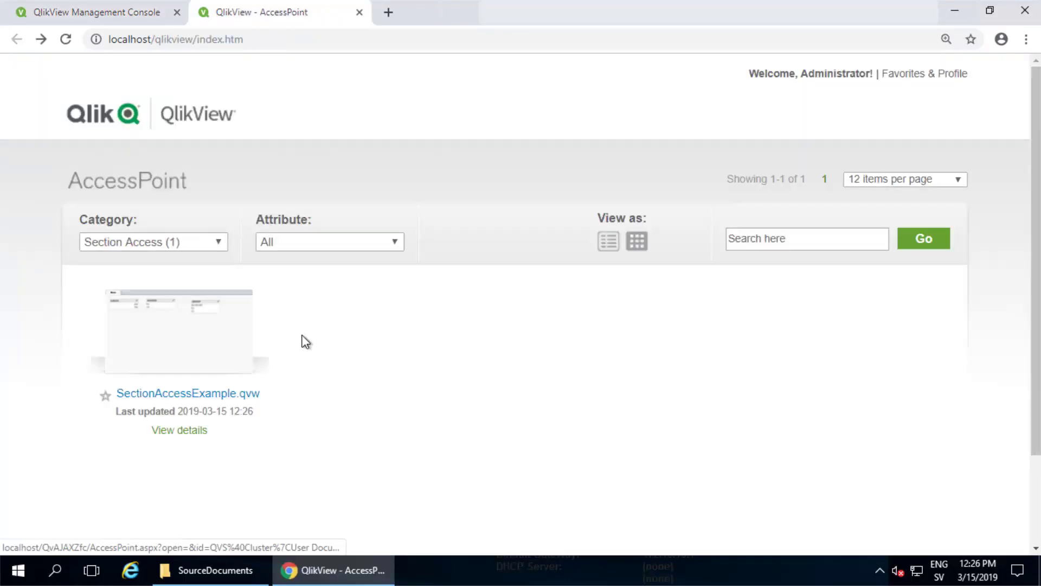
click(217, 356)
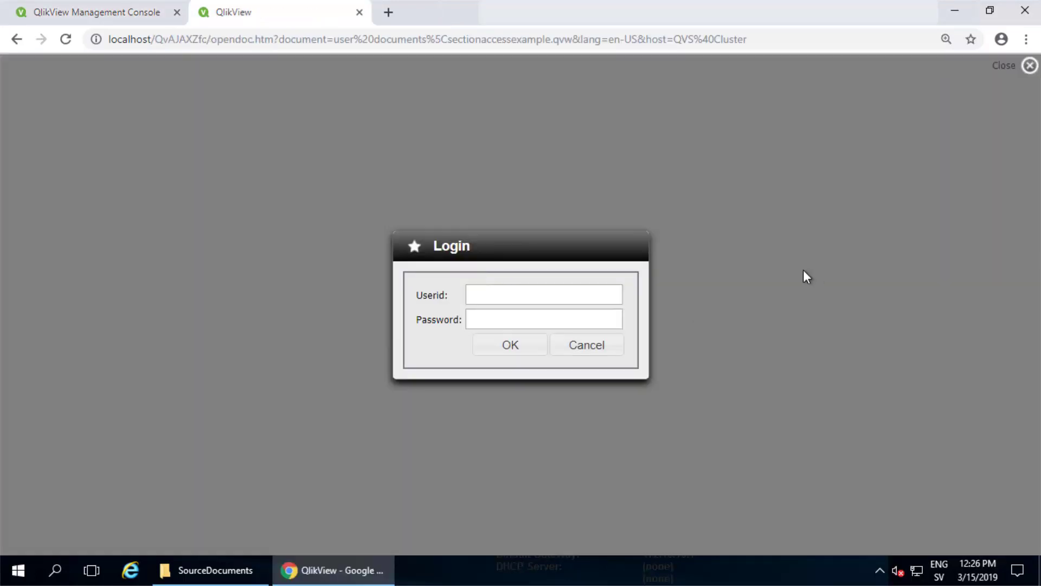
text(User1)
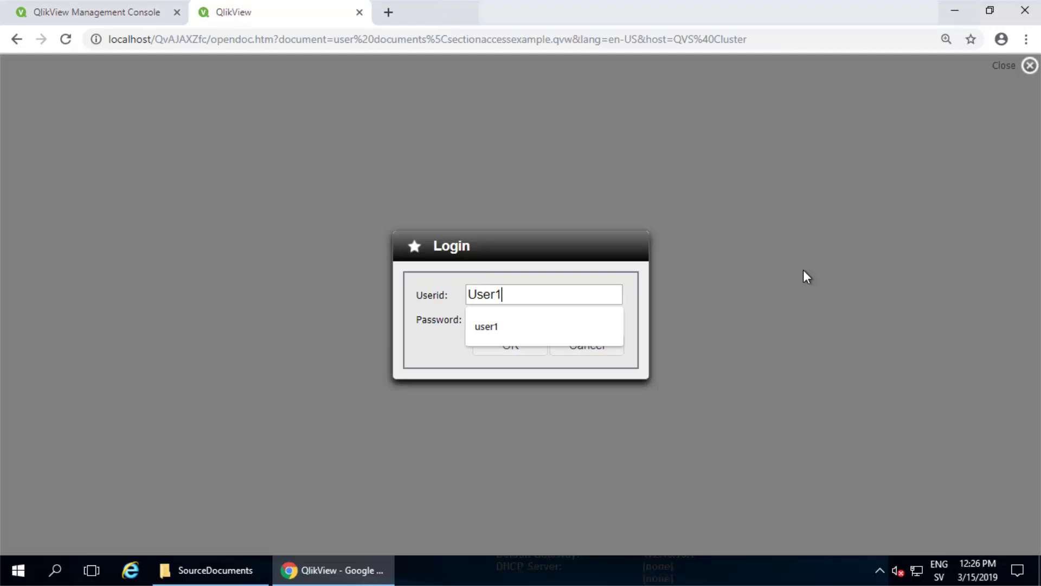
key(Return)
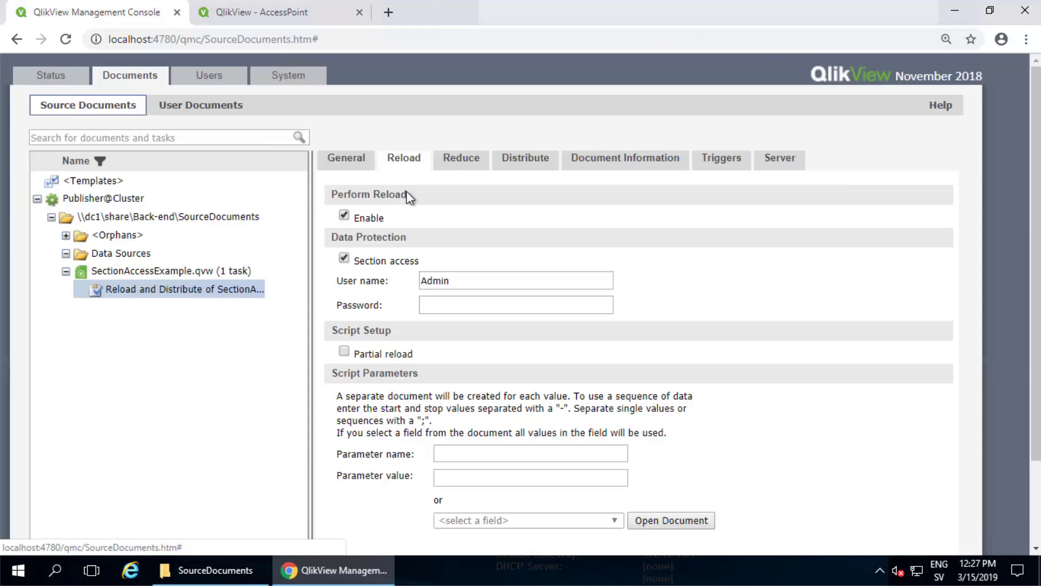
Open SectionAccessExample.qvw in QlikView Desktop with the admin user ID
double_click(423, 282)
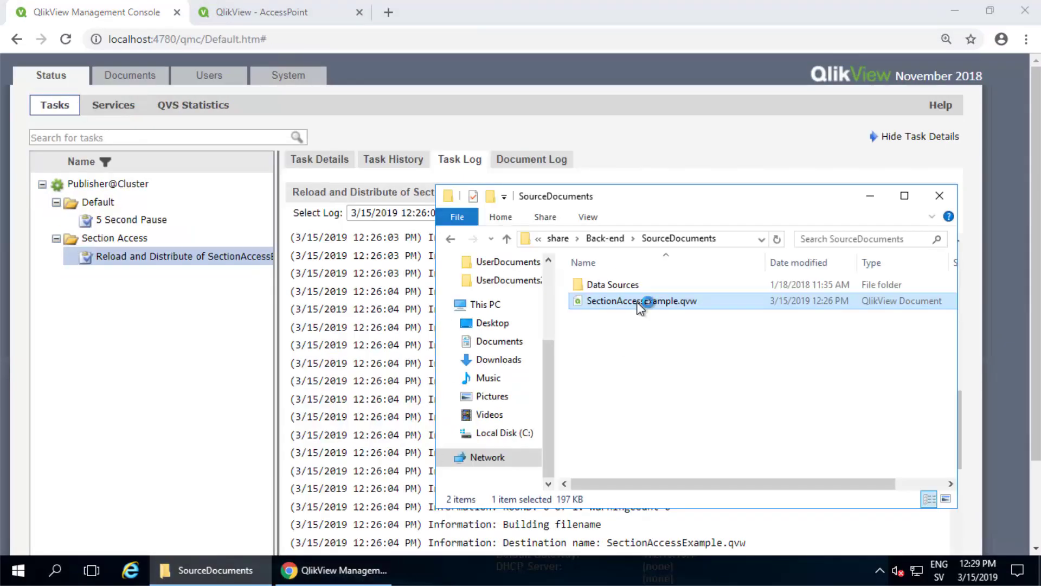
double_click(639, 305)
text(admin)
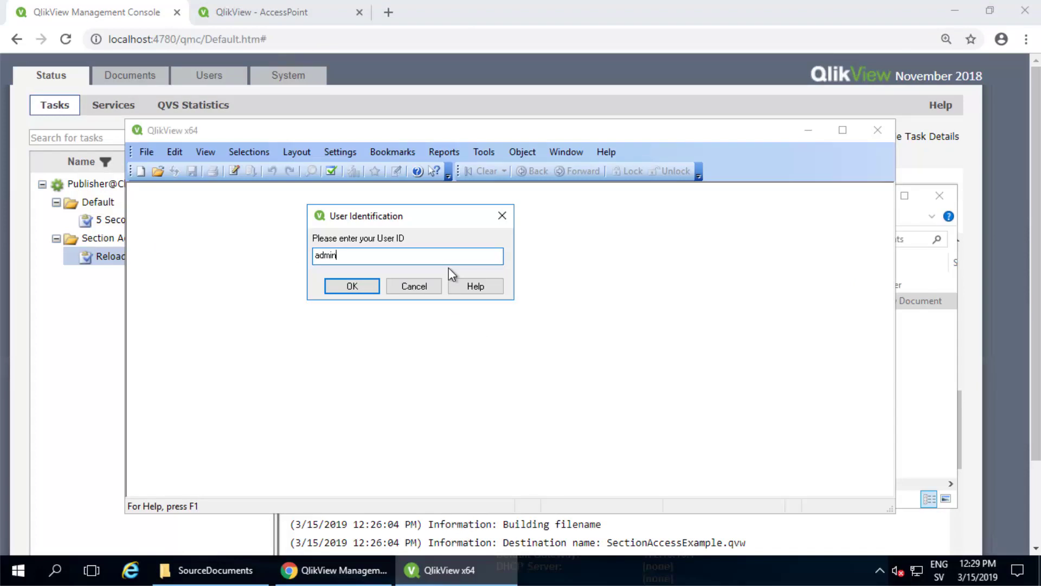
key(Return)
key(Return)
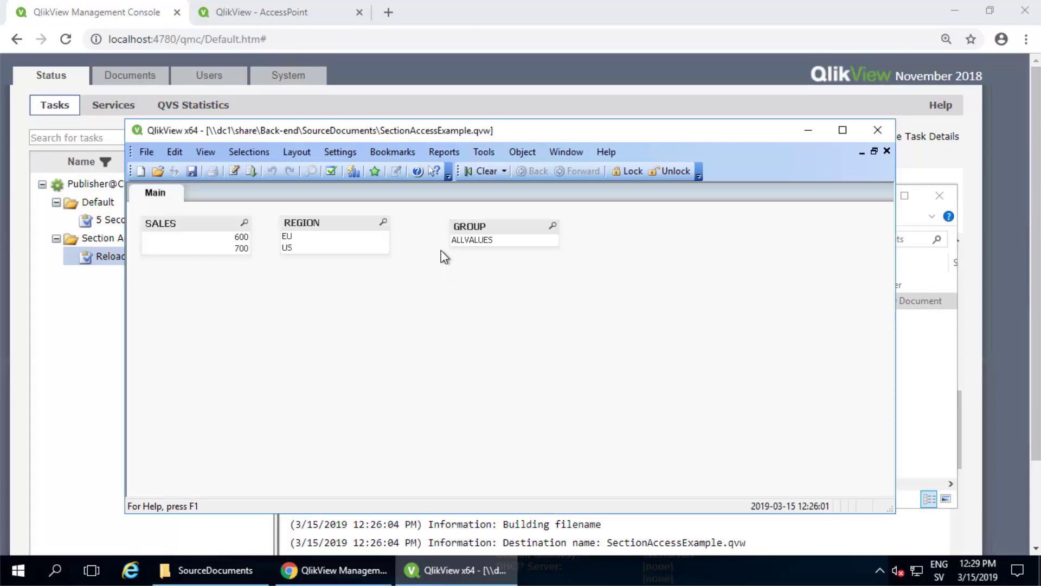
Inspect the ALLVALUES, star value and NOREDUCTION entries in the Section Access script
click(233, 171)
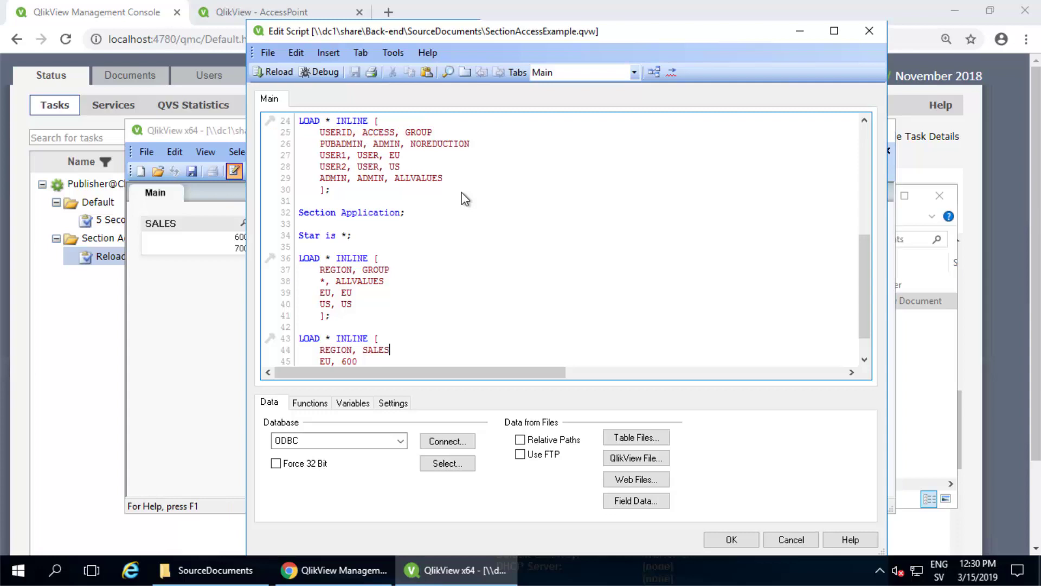
drag(319, 178, 453, 180)
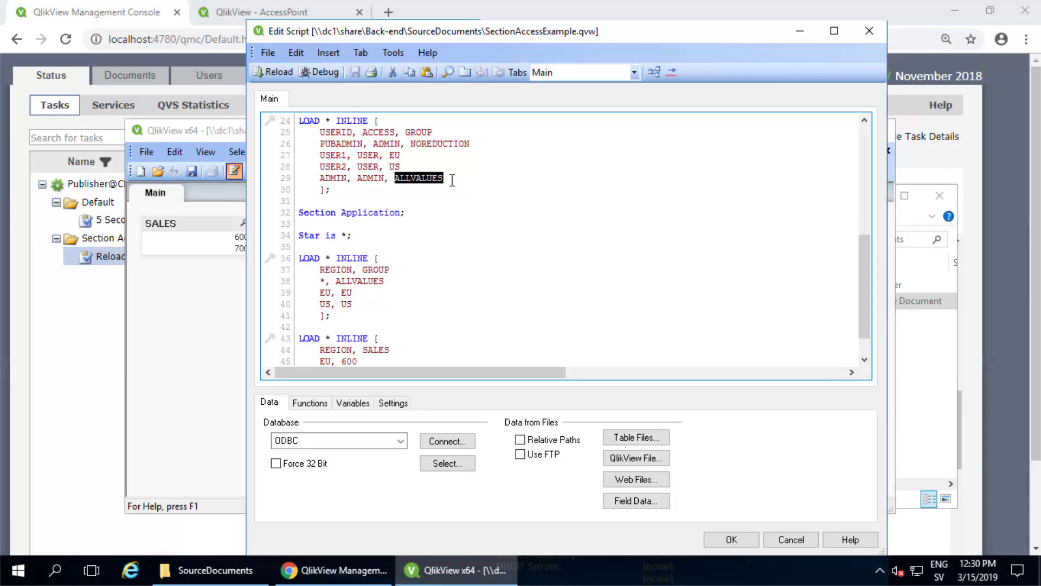
scroll(412, 234, down, 1)
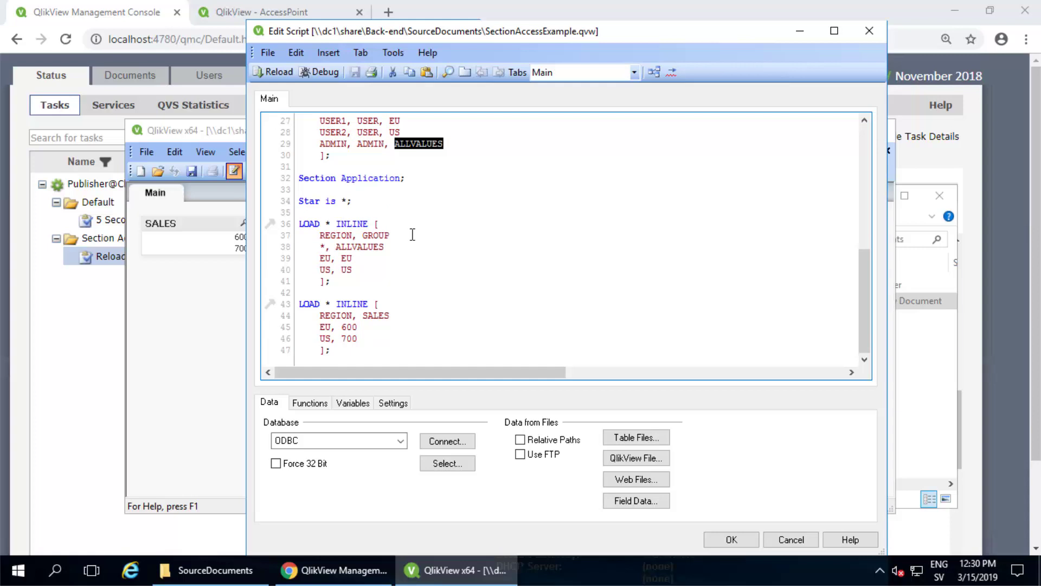
mouse_move(335, 246)
mouse_down()
mouse_move(385, 246)
mouse_move(319, 247)
mouse_up()
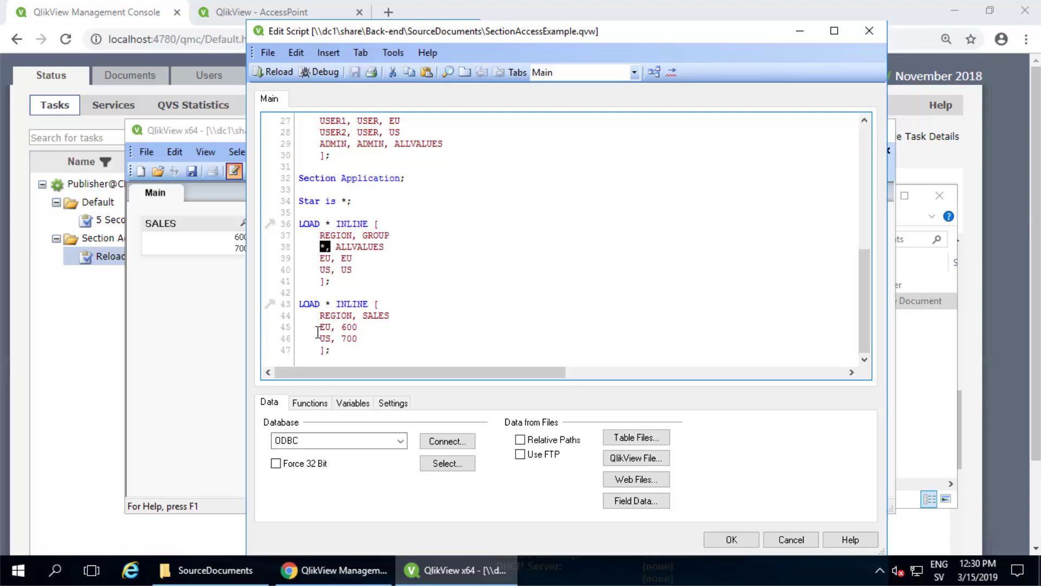
click(323, 328)
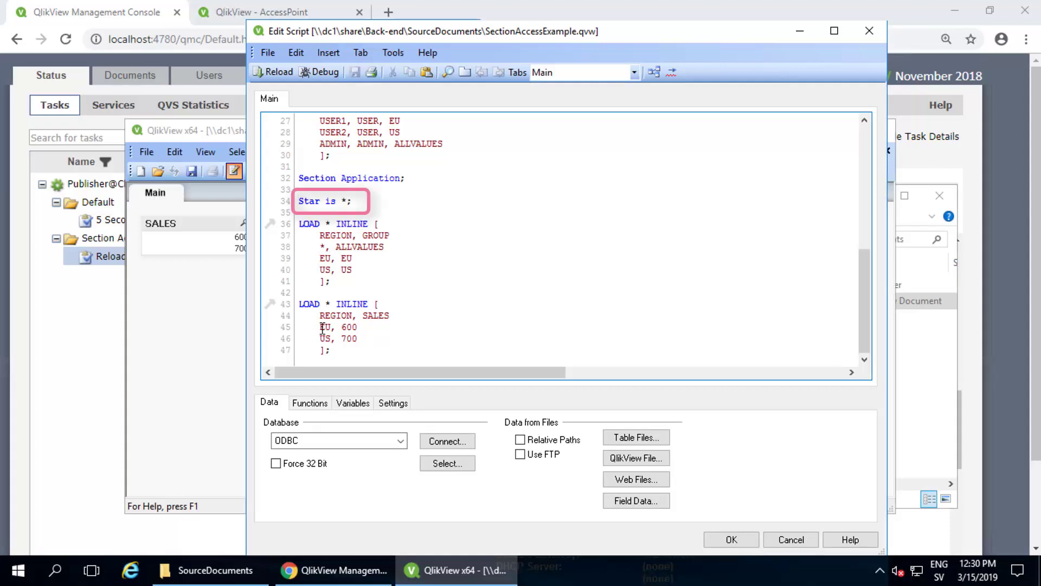
scroll(326, 244, up, 1)
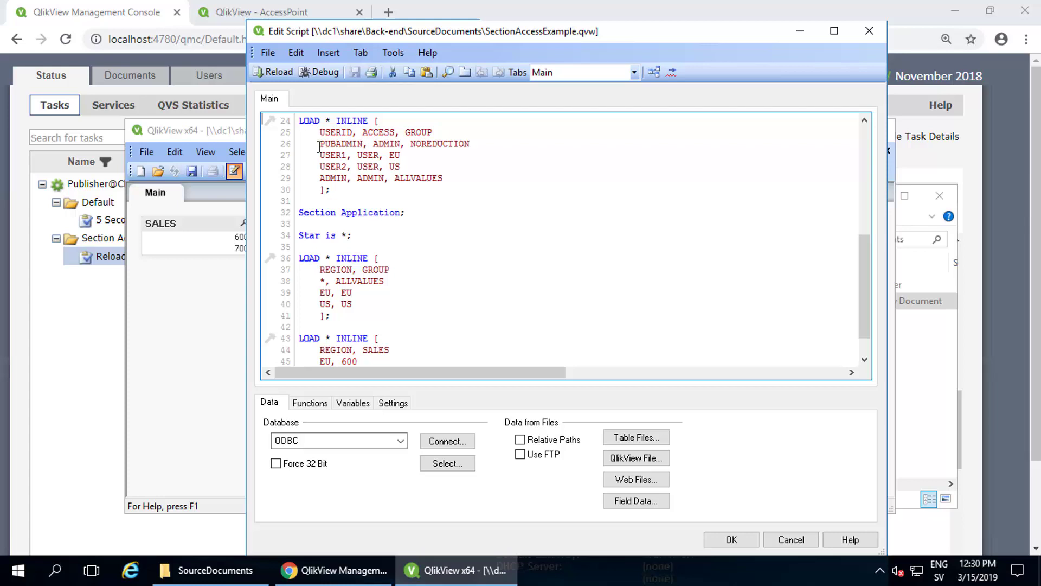
drag(318, 145, 472, 144)
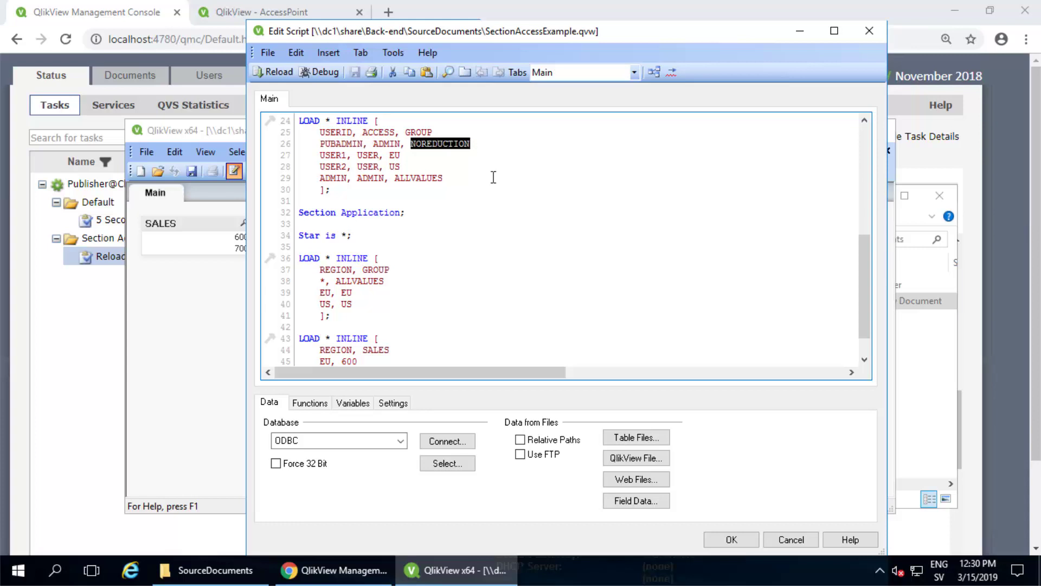
scroll(494, 177, down, 1)
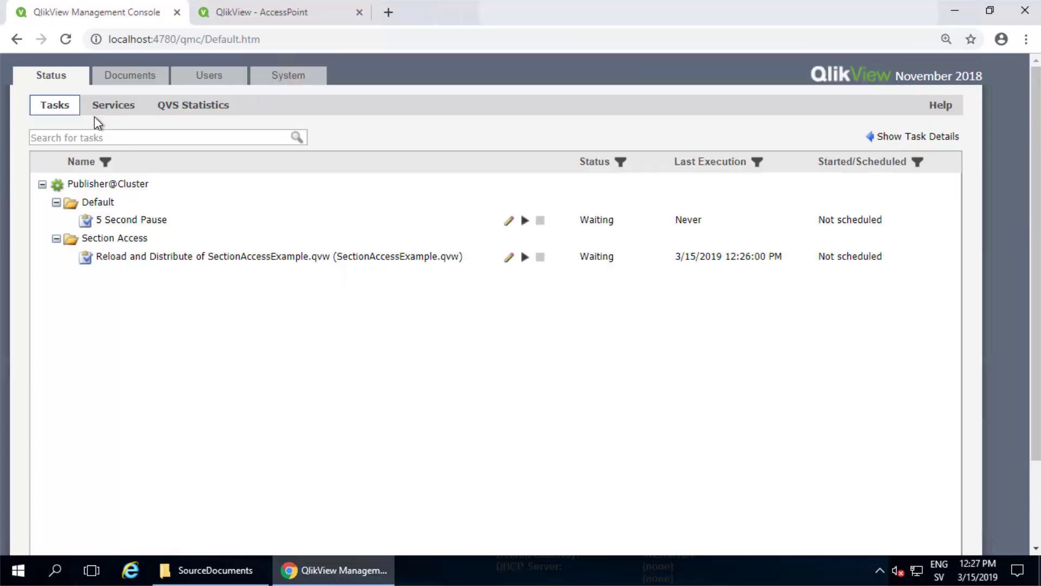
Find the reduce skipped message in the reload task's log
click(926, 137)
click(456, 163)
drag(502, 475, 711, 475)
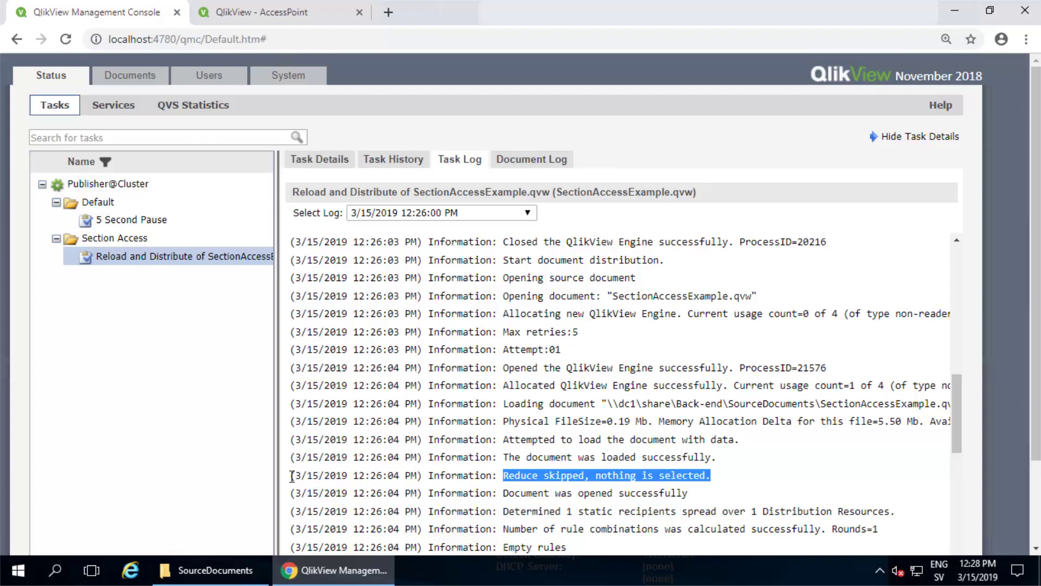
drag(289, 476, 498, 475)
drag(571, 475, 744, 475)
click(721, 480)
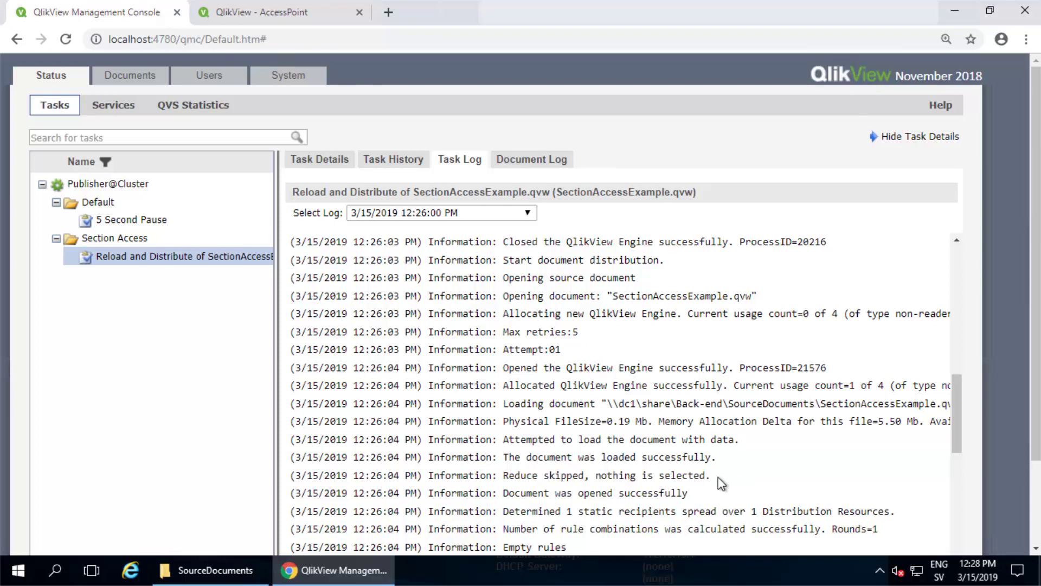
drag(504, 476, 727, 480)
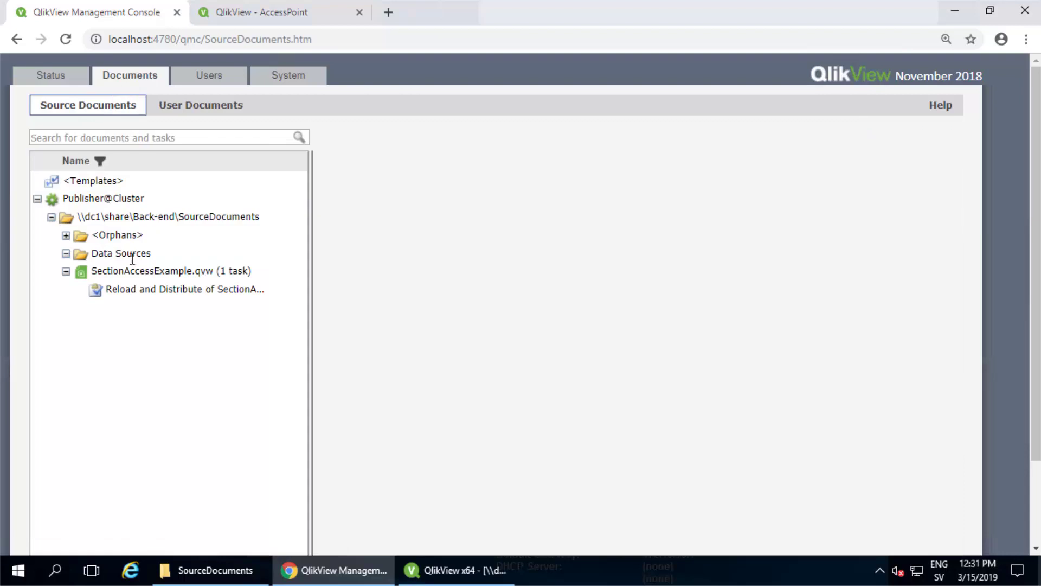
Change the task's section access user name to the publisher admin account and apply it
click(132, 288)
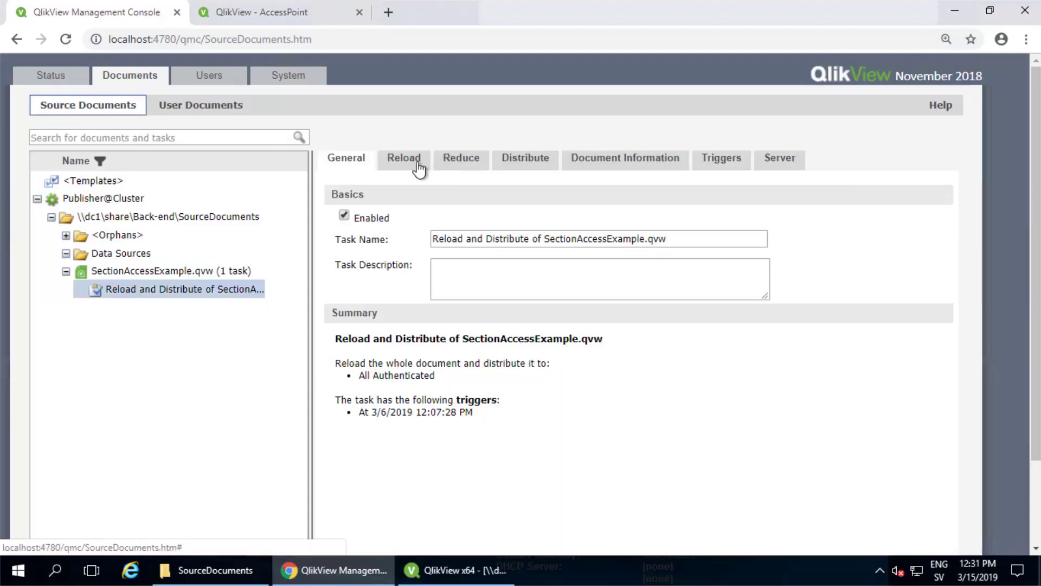
click(407, 162)
drag(463, 282, 420, 281)
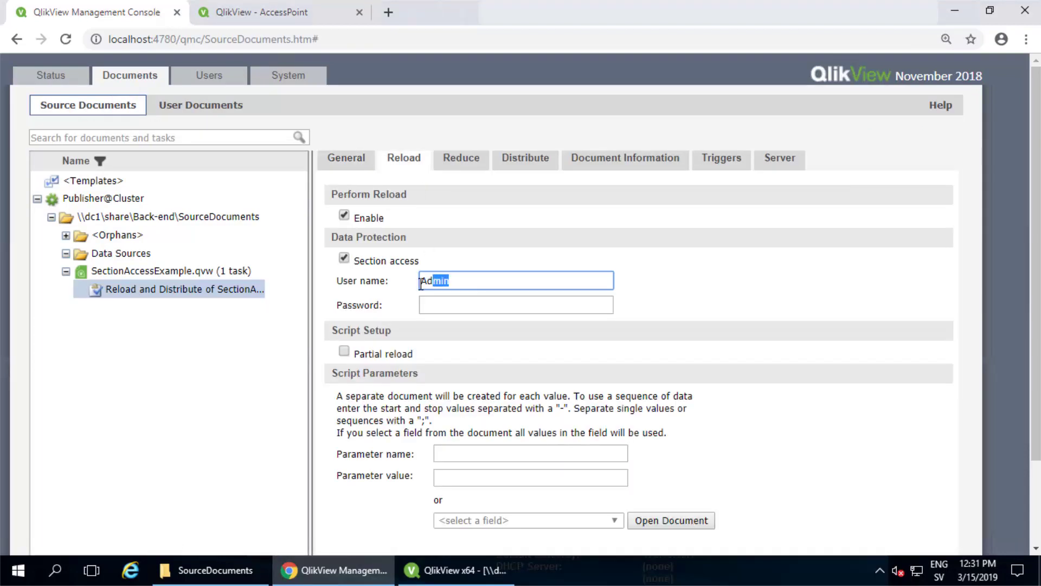
click(428, 281)
text(Pub)
scroll(674, 331, down, 3)
click(808, 504)
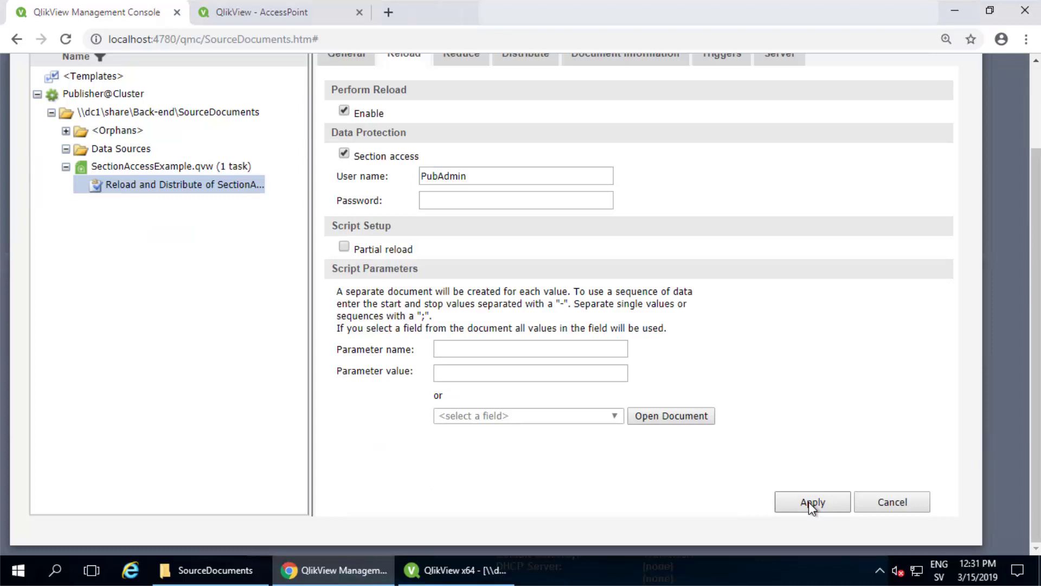
scroll(502, 171, up, 3)
Check the reduce and distribution settings, then run the reload and distribute task
click(467, 166)
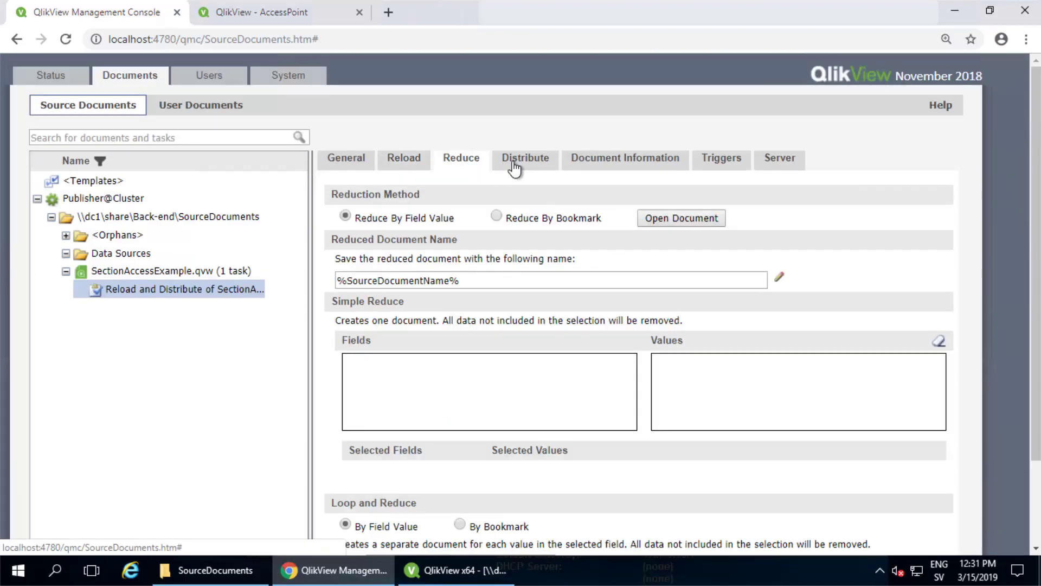
click(512, 160)
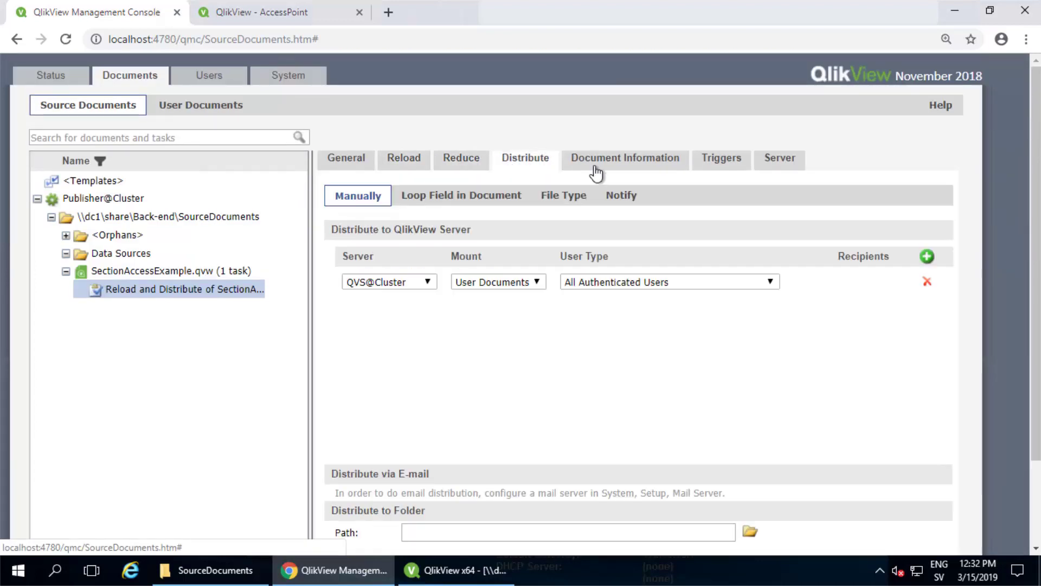
right_click(184, 286)
click(233, 399)
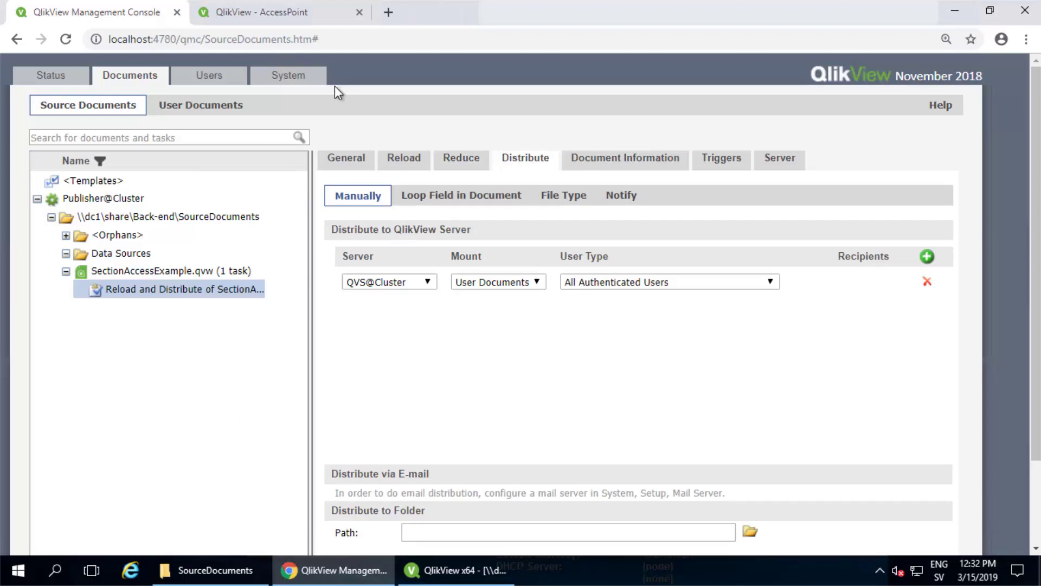
Open SectionAccessExample.qvw in AccessPoint as the EU user, seeing only region EU with sales 600
key(ctrl+Tab)
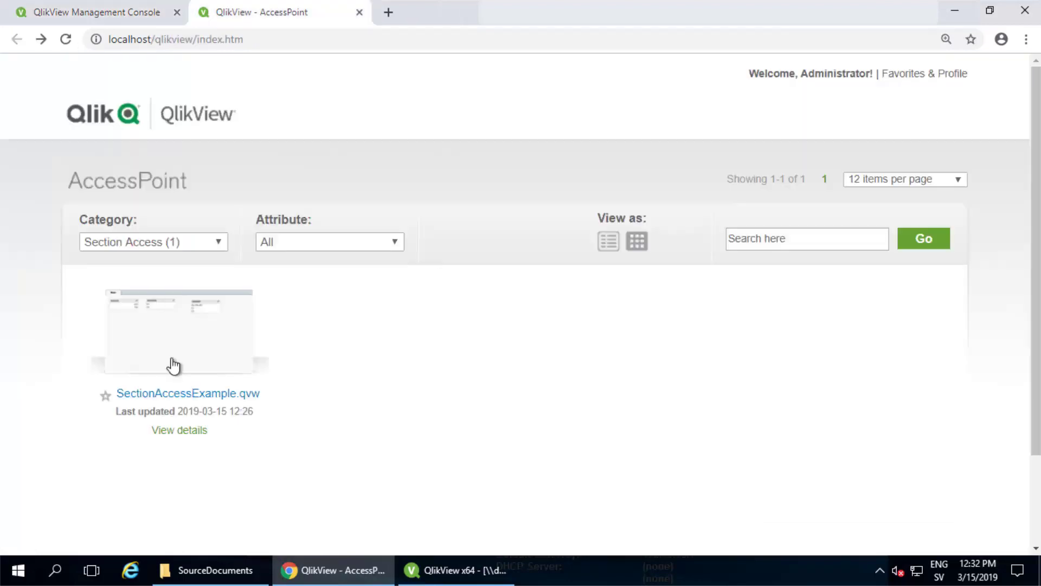
click(173, 364)
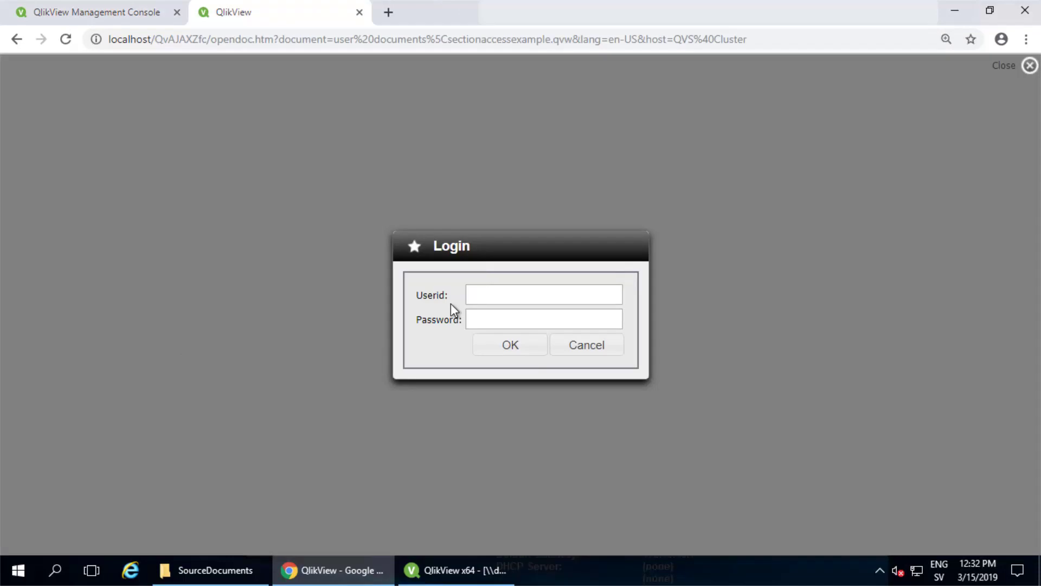
text(User1)
key(Return)
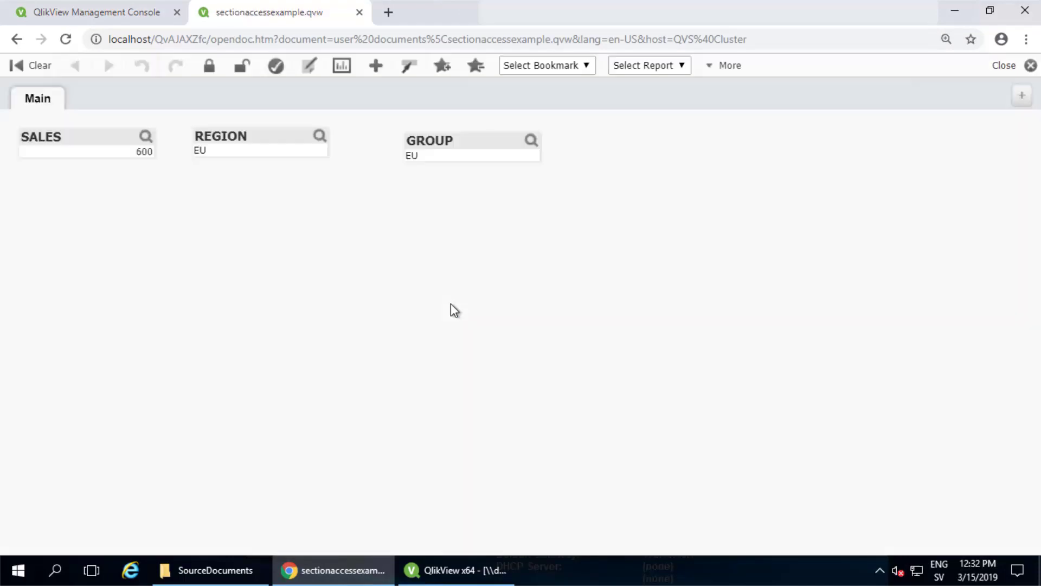